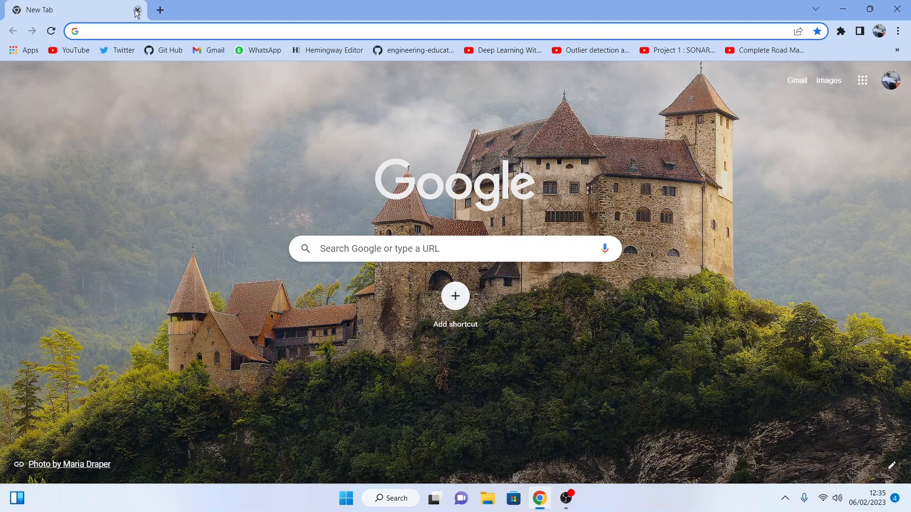
Step: Search the web for "vs code" and open the official Visual Studio Code website from the results
type("vs")
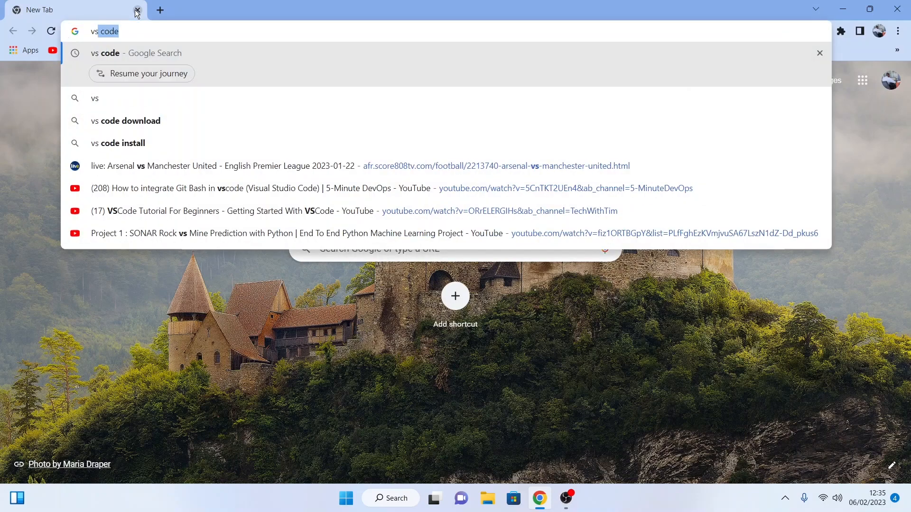
type(" code")
key("Return")
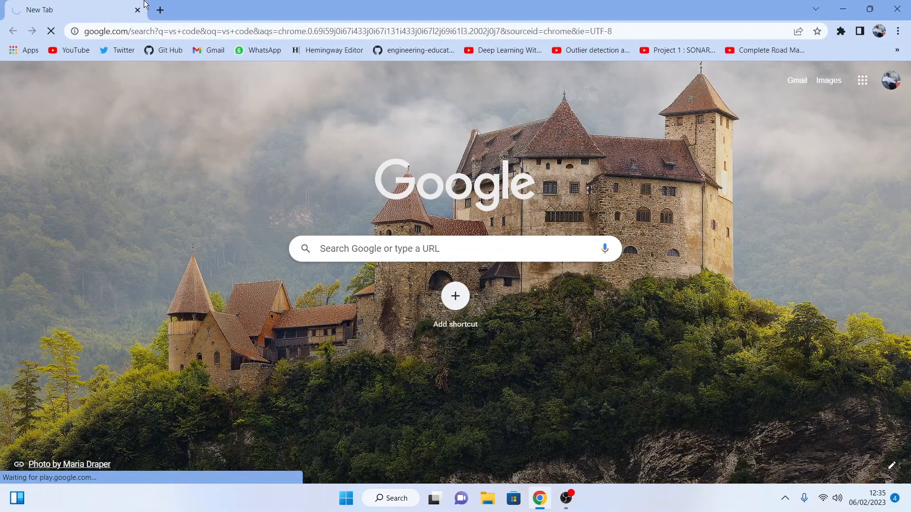
left_click(161, 9)
left_click(104, 6)
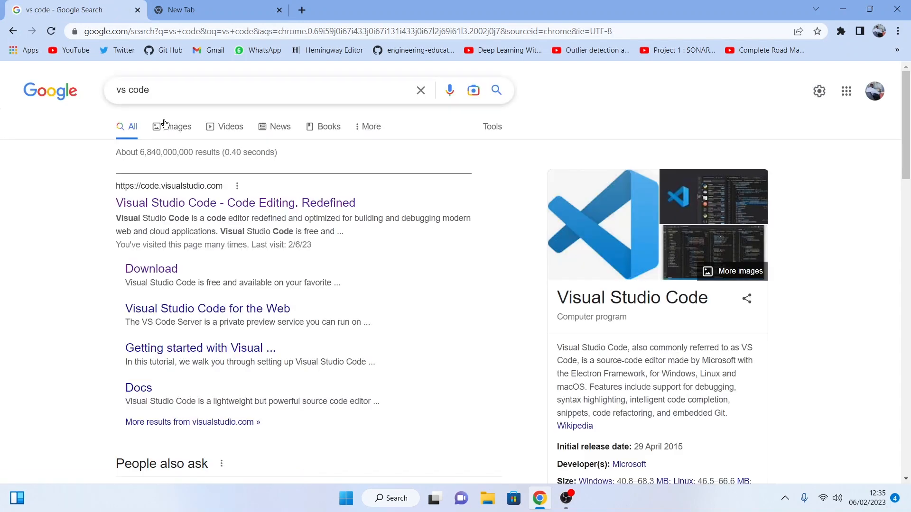
left_click(199, 203)
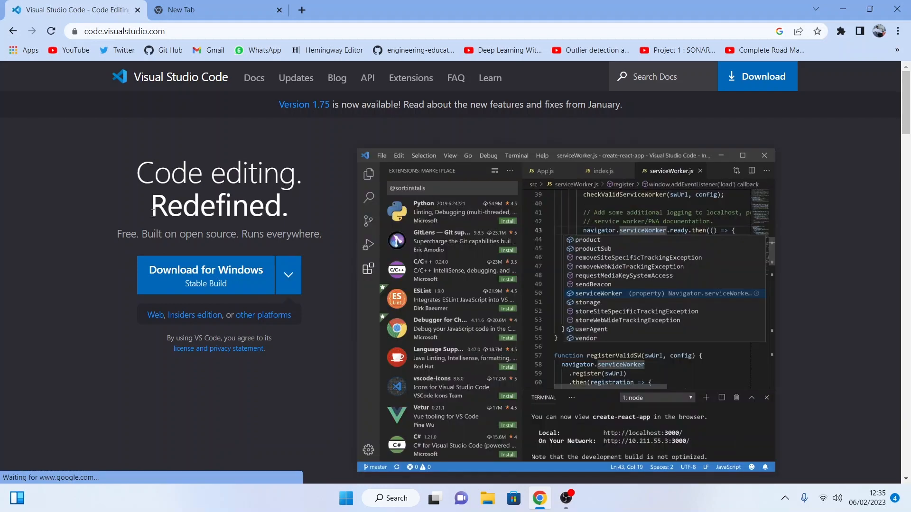
Step: Look over the available platform downloads and download the stable Visual Studio Code build for Windows
scroll(75, 219, "down", 2)
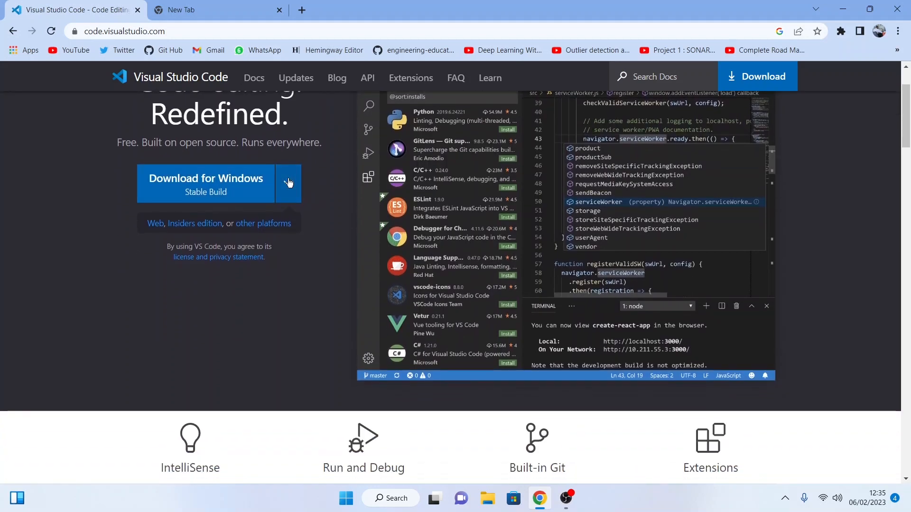
left_click(288, 182)
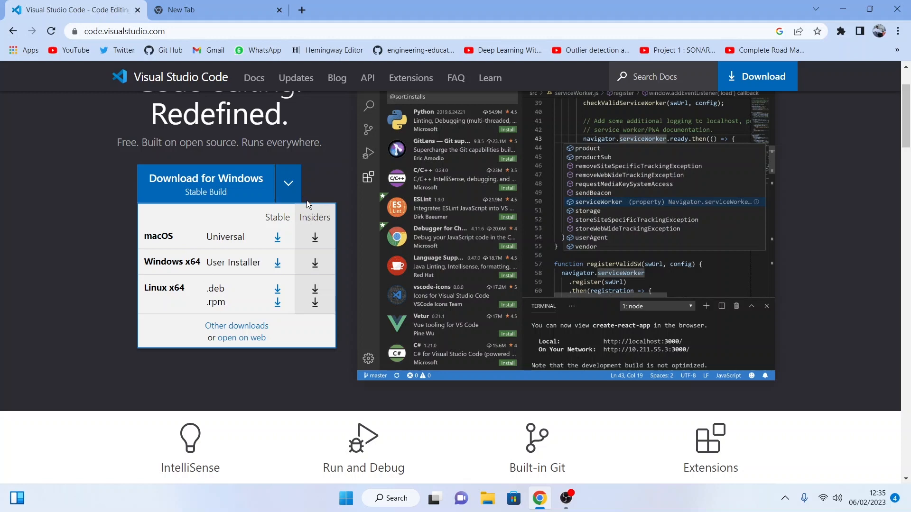
left_click(289, 190)
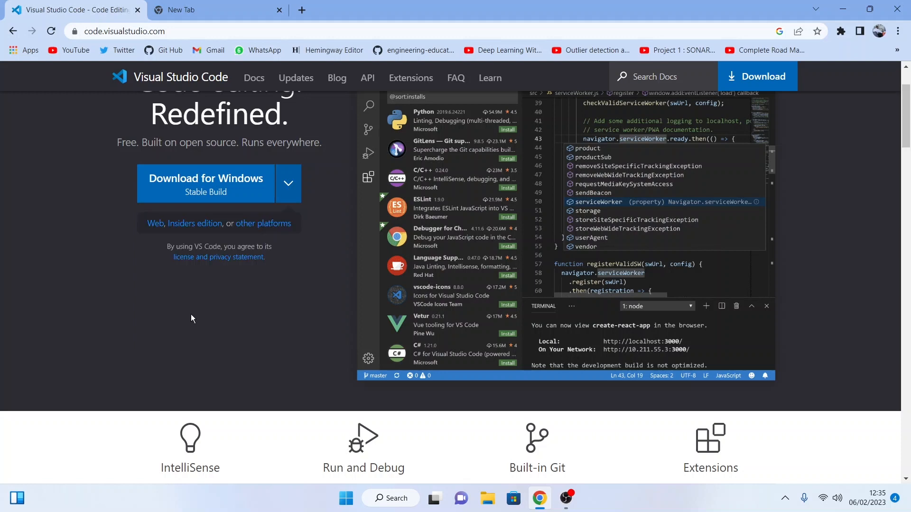
scroll(190, 315, "down", 5)
scroll(191, 314, "up", 7)
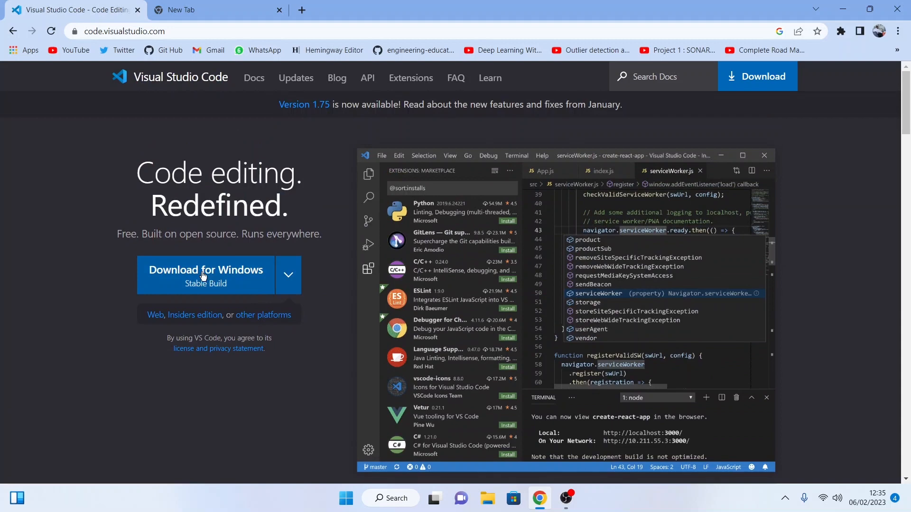
left_click(203, 275)
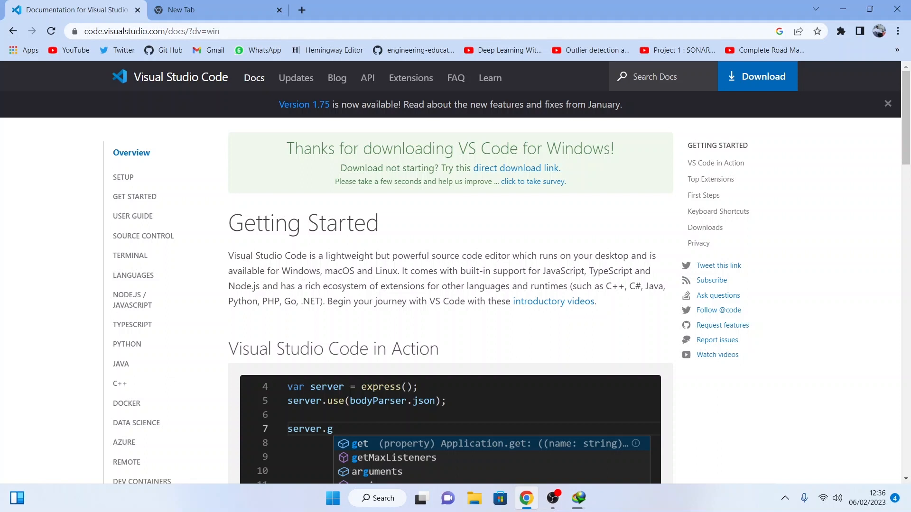
scroll(303, 277, "down", 1)
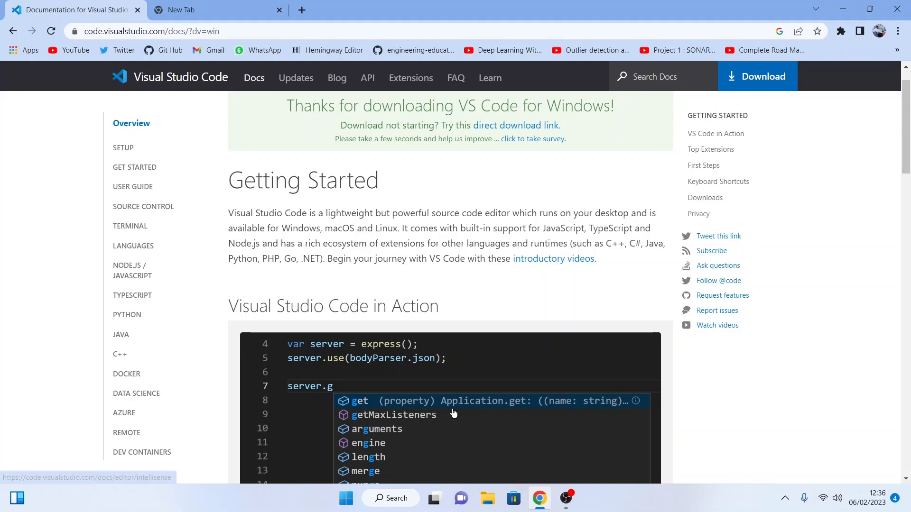
Step: Switch to File Explorer and run the VSCodeUserSetup-x64-1.75.0_4 installer from the Programs folder in Downloads
left_click(487, 496)
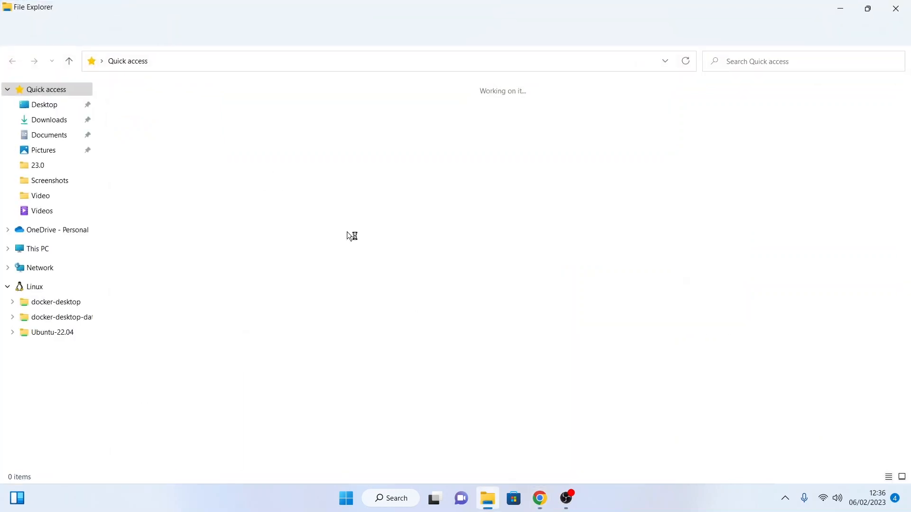
left_click(56, 122)
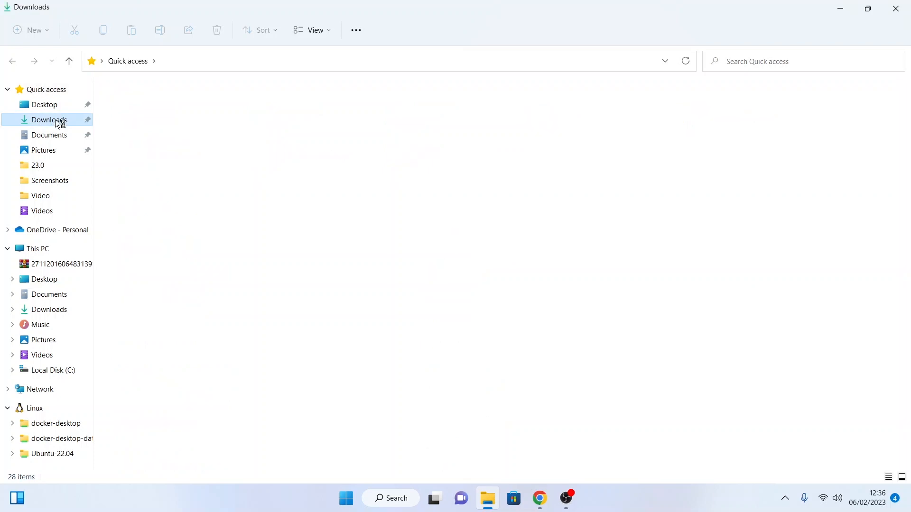
left_click(127, 138)
double_click(127, 138)
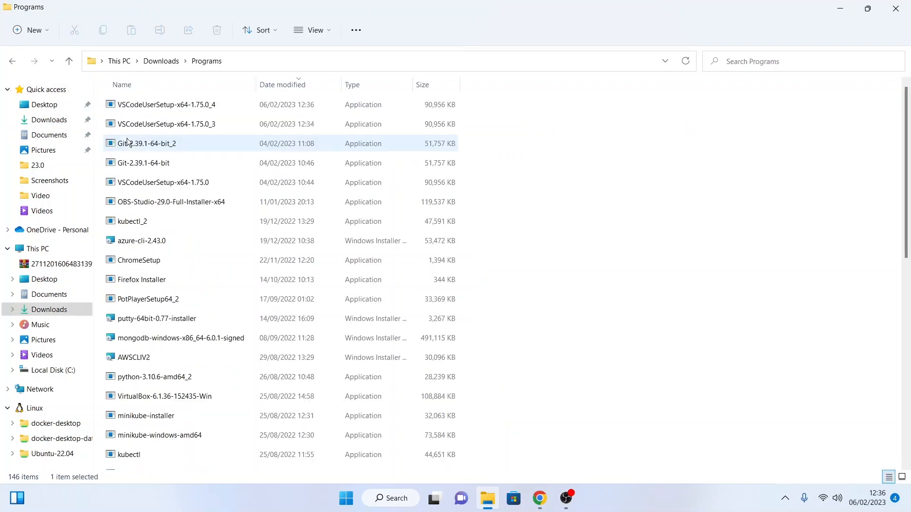
double_click(166, 107)
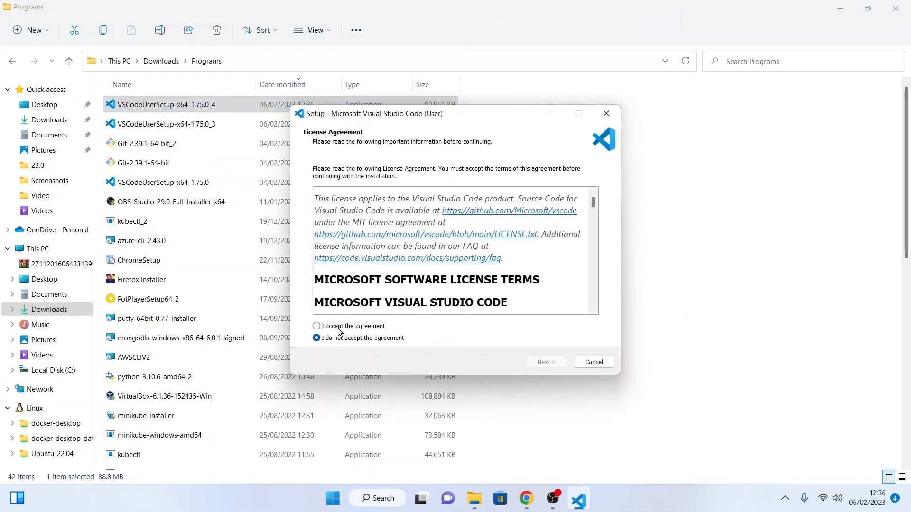
Step: Accept the license agreement and install Visual Studio Code with the additional task of creating a desktop icon enabled
left_click(317, 327)
left_click(547, 364)
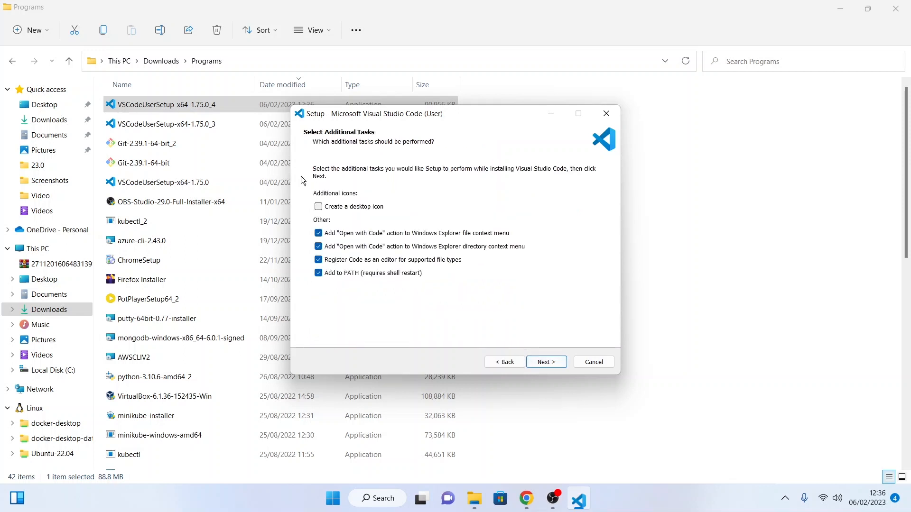
left_click(318, 207)
left_click(375, 209)
left_click(320, 209)
left_click(552, 366)
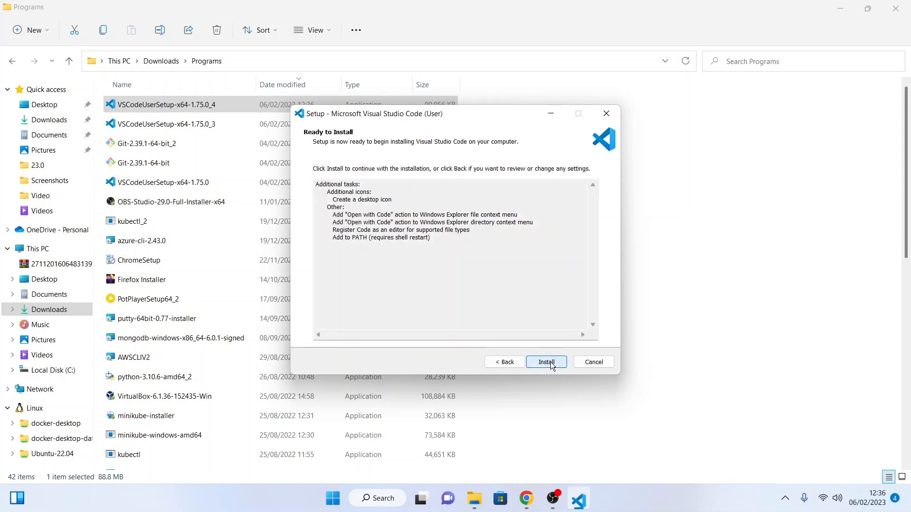
left_click(552, 365)
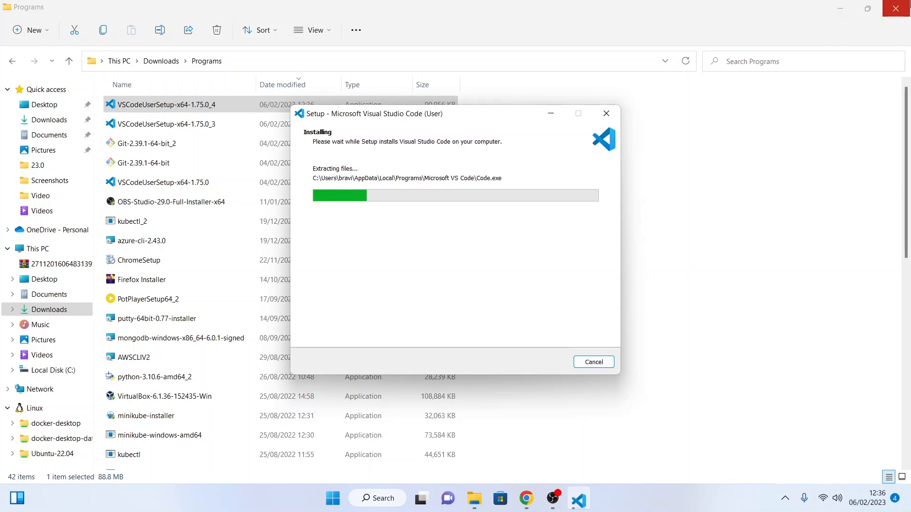
Step: Close the File Explorer window and the empty browser tab while the installation runs
left_click(896, 8)
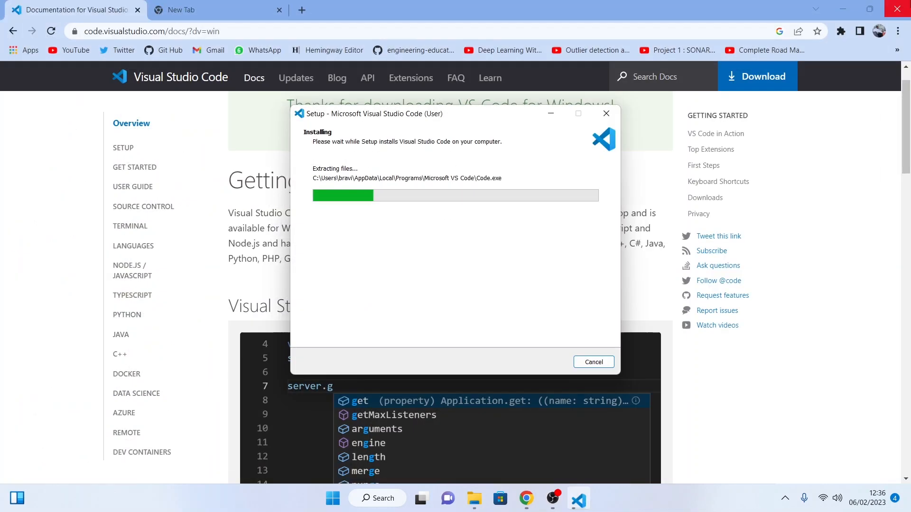
left_click(280, 10)
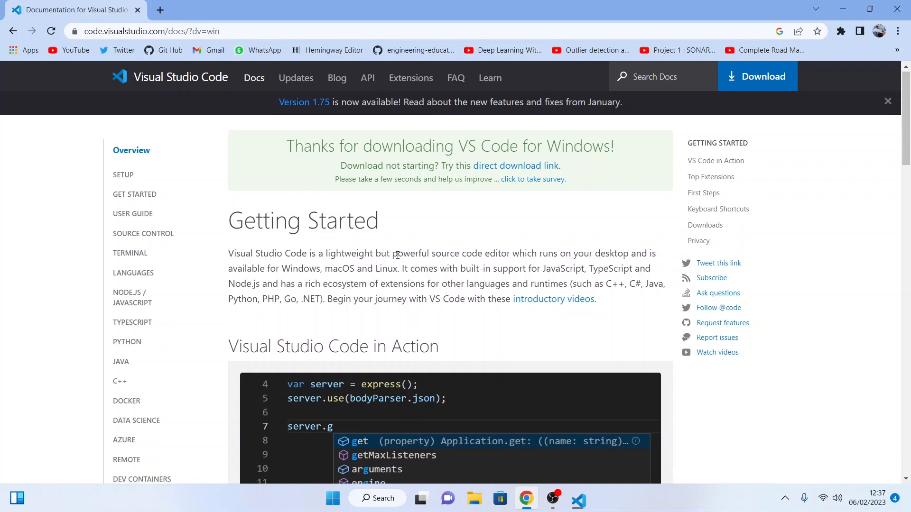
Step: Review the Top Extensions section of the documentation page and open the Visual Studio Code Marketplace from it
scroll(398, 256, "down", 10)
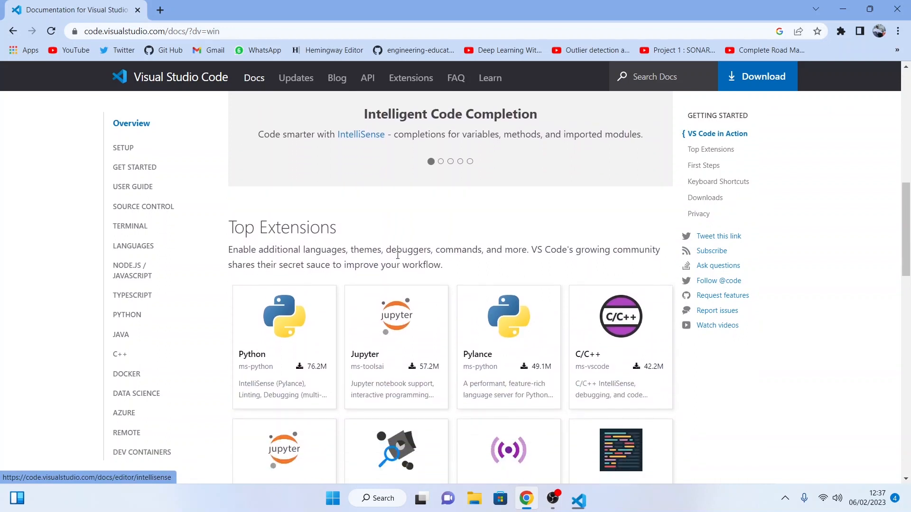
scroll(397, 256, "down", 2)
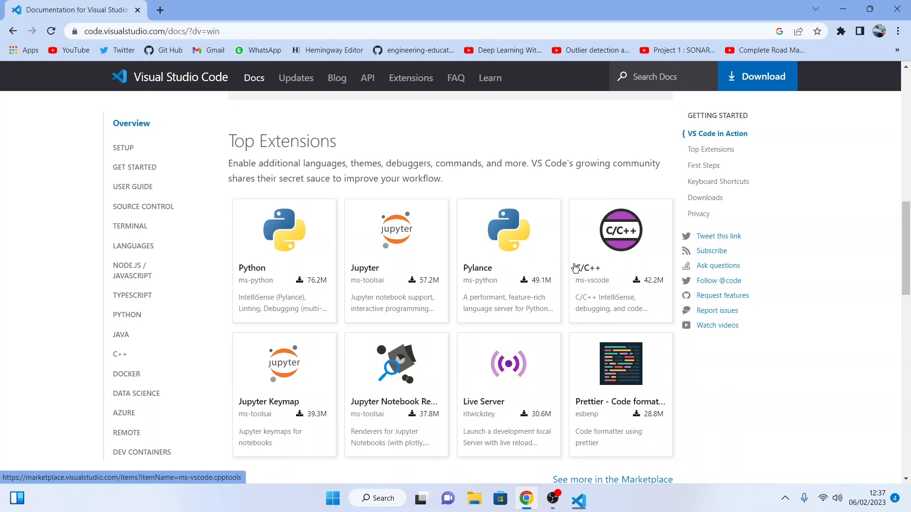
scroll(579, 268, "down", 2)
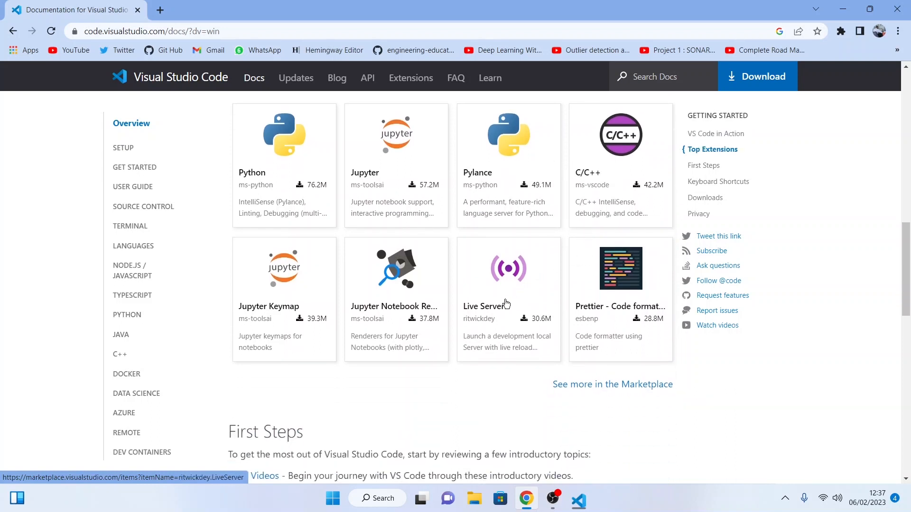
scroll(517, 297, "down", 2)
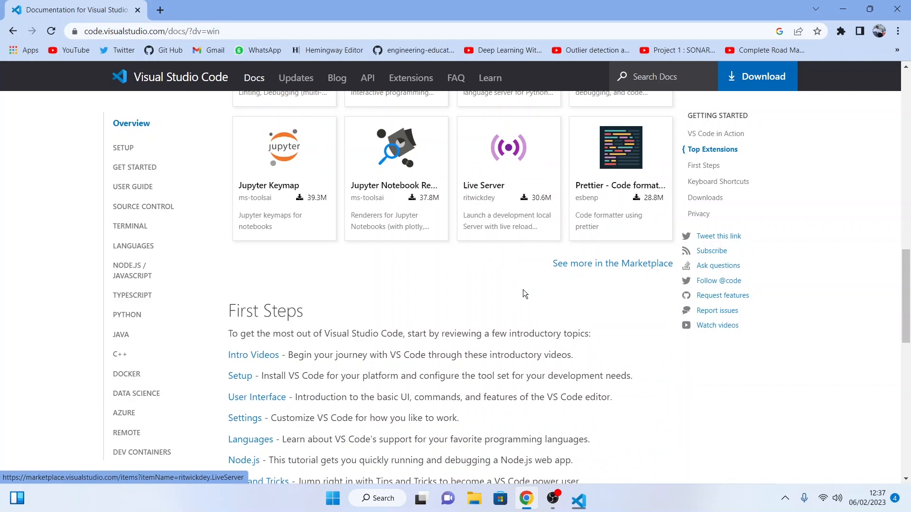
left_click(596, 270)
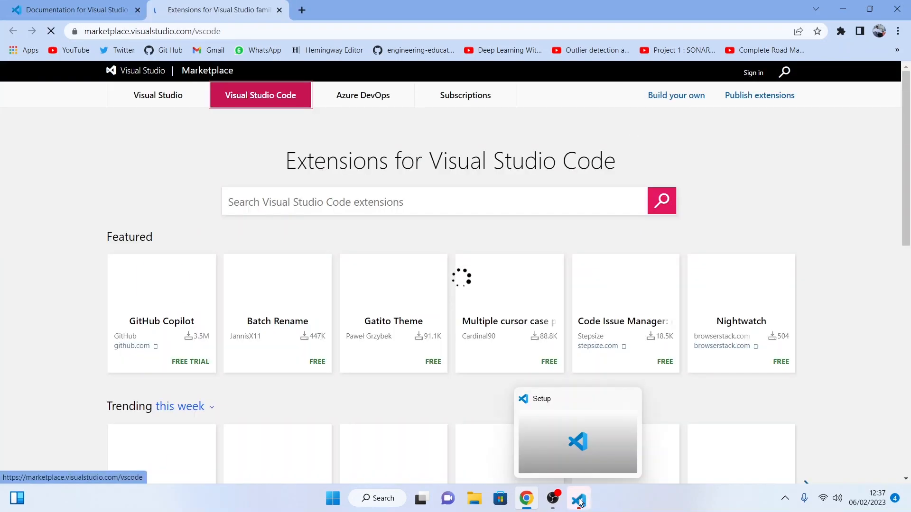
Step: Finish the setup wizard with Launch Visual Studio Code enabled and switch to the Visual Studio Code window
left_click(579, 502)
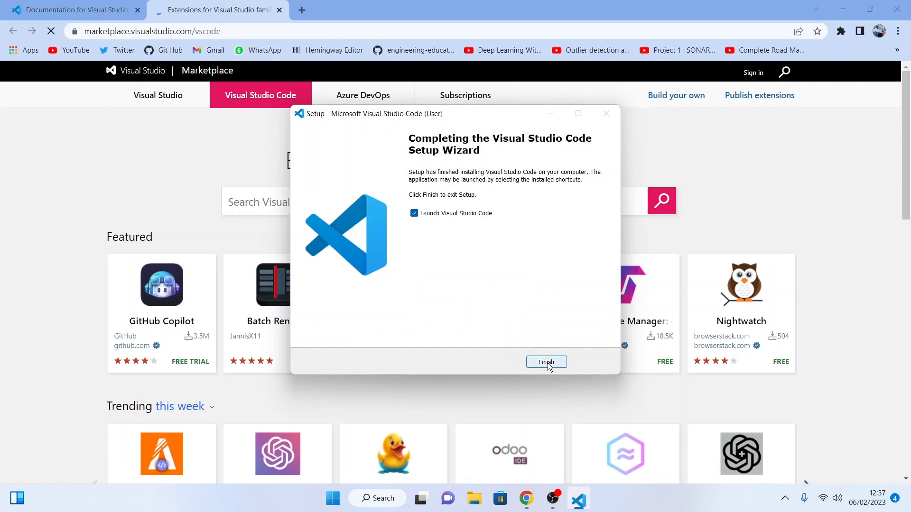
left_click(547, 363)
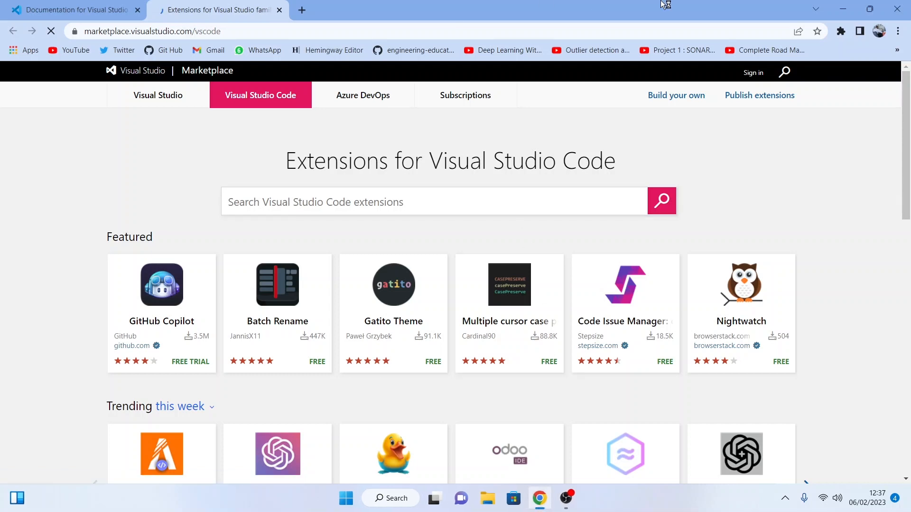
left_click(841, 6)
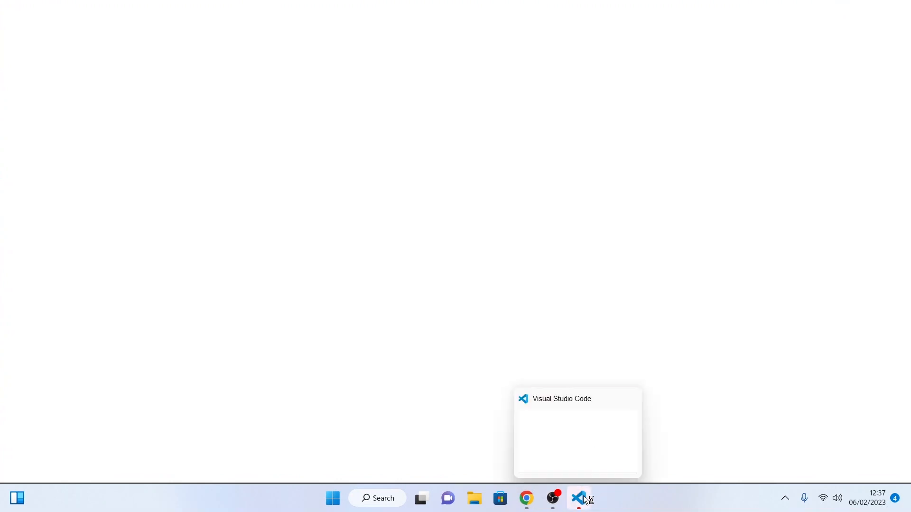
left_click(586, 499)
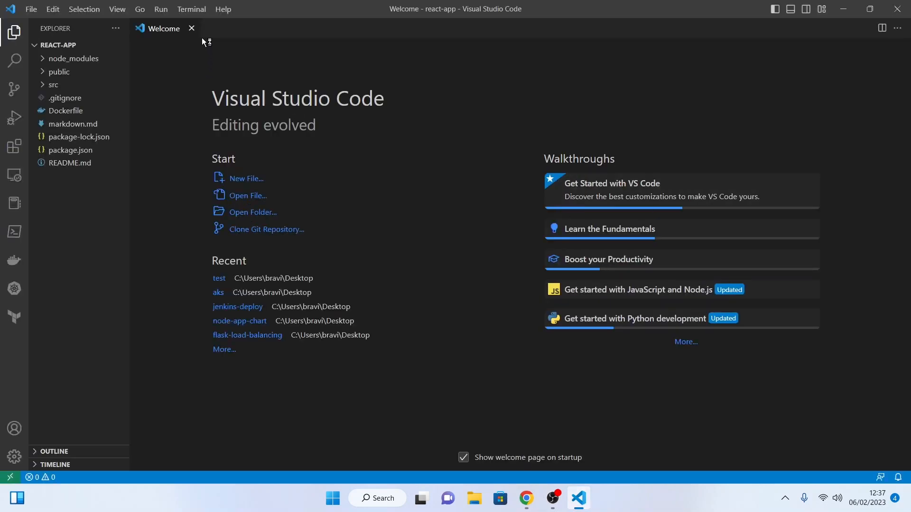
Step: Close the Welcome page and the editor, and reopen the desktop's react-app folder in Visual Studio Code
left_click(191, 29)
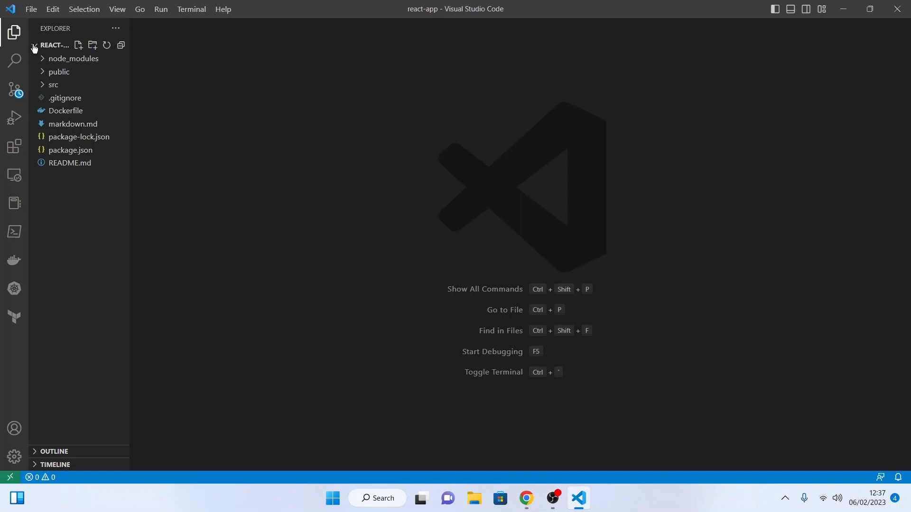
left_click(897, 9)
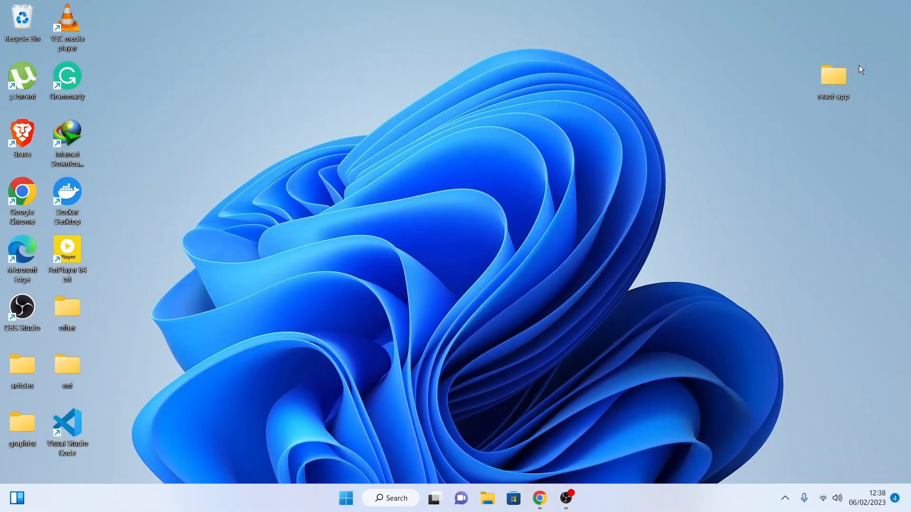
right_click(839, 85)
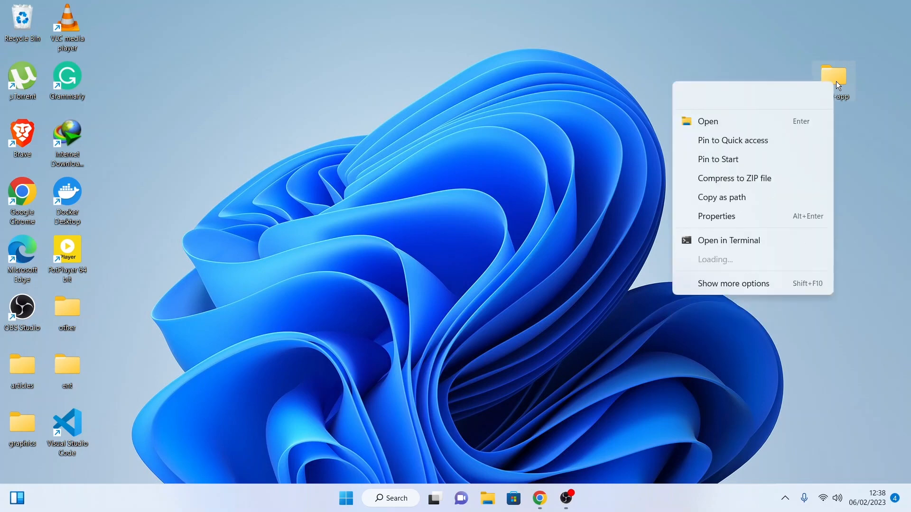
left_click(779, 284)
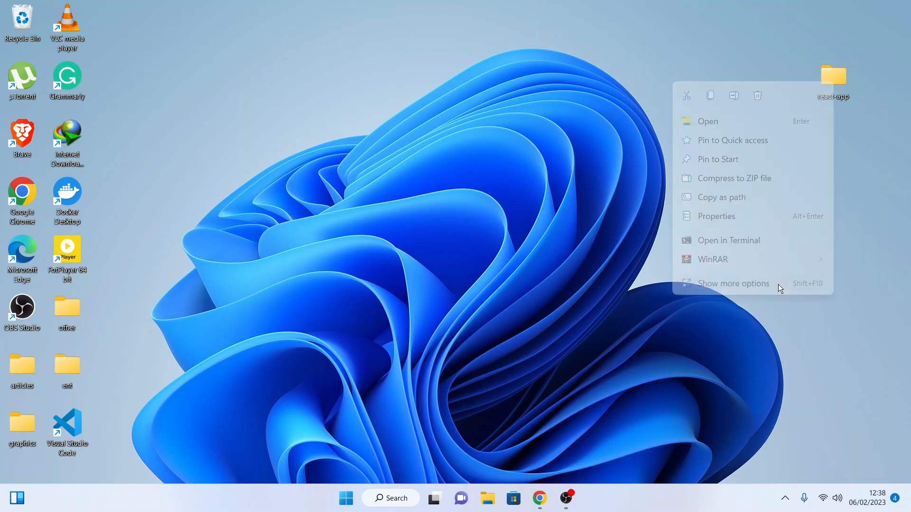
left_click(783, 283)
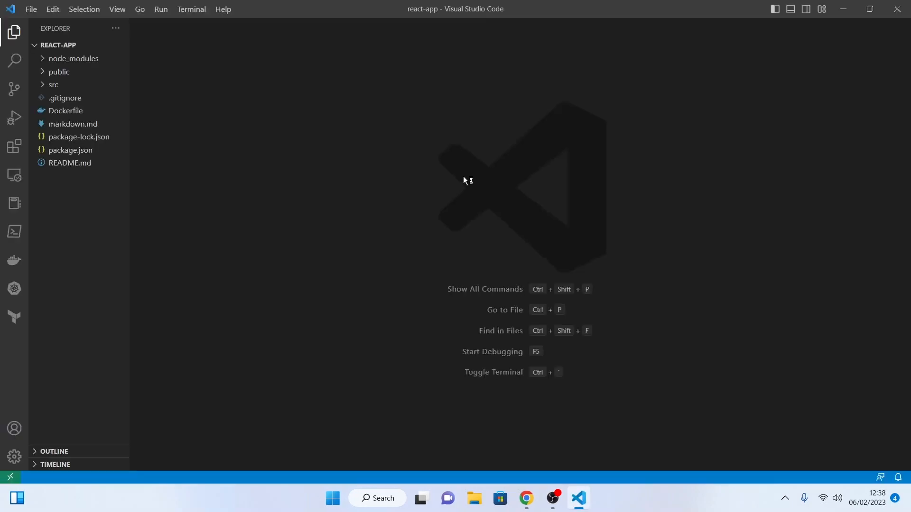
Step: Collapse the public folder of the react-app project and expand the src folder to view its files
left_click(41, 72)
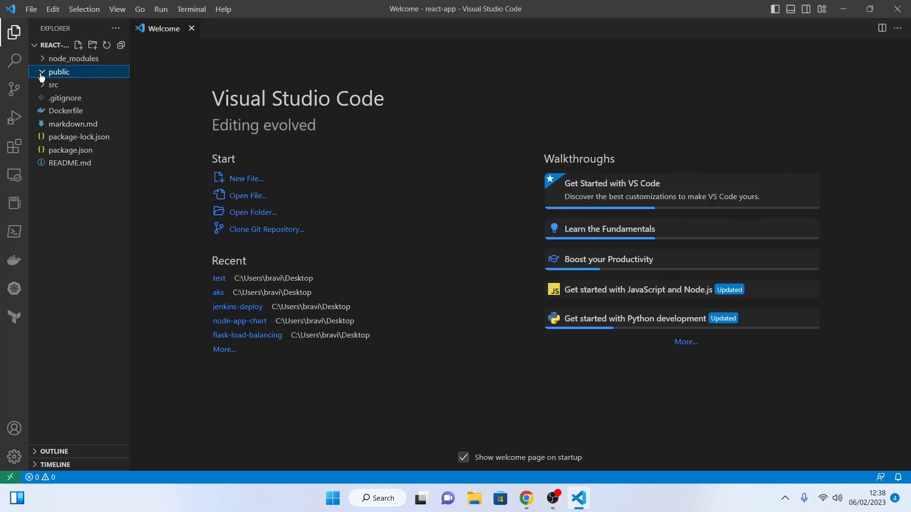
left_click(42, 72)
left_click(42, 85)
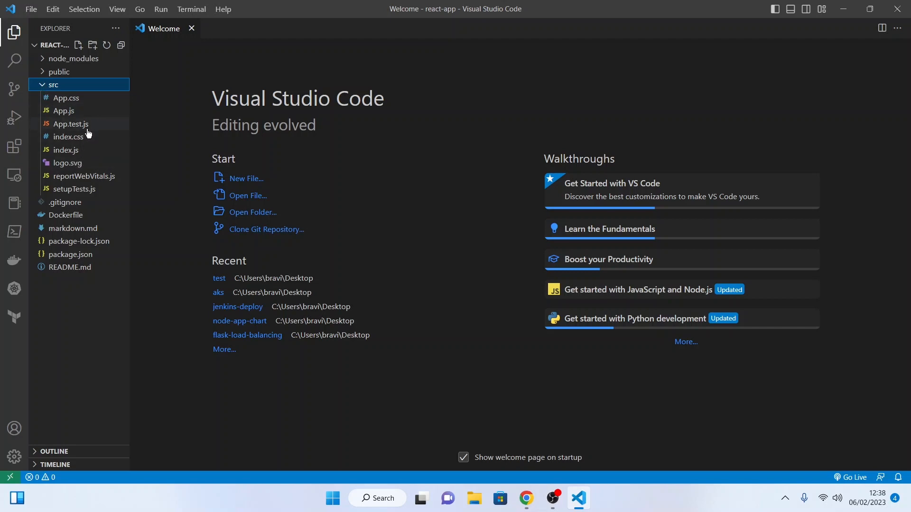
Step: Open App.js from the src folder and display the list of installed extensions
left_click(80, 114)
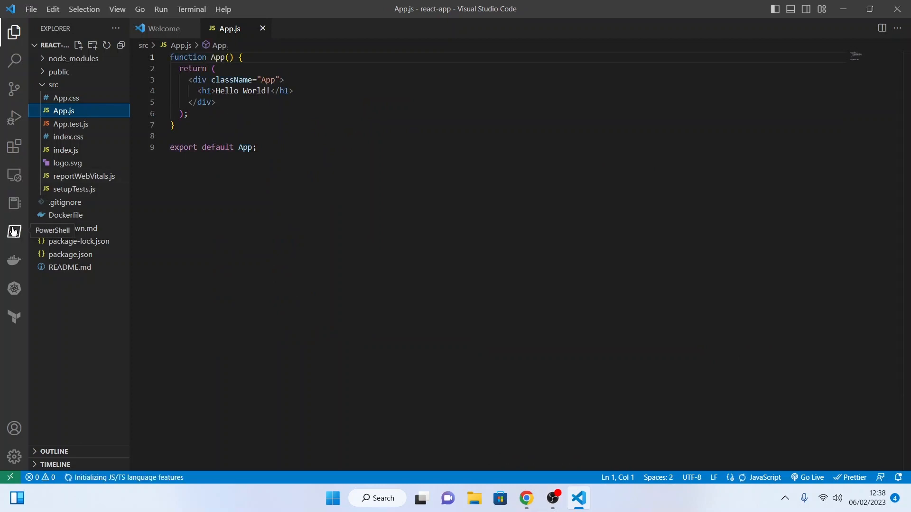
left_click(15, 148)
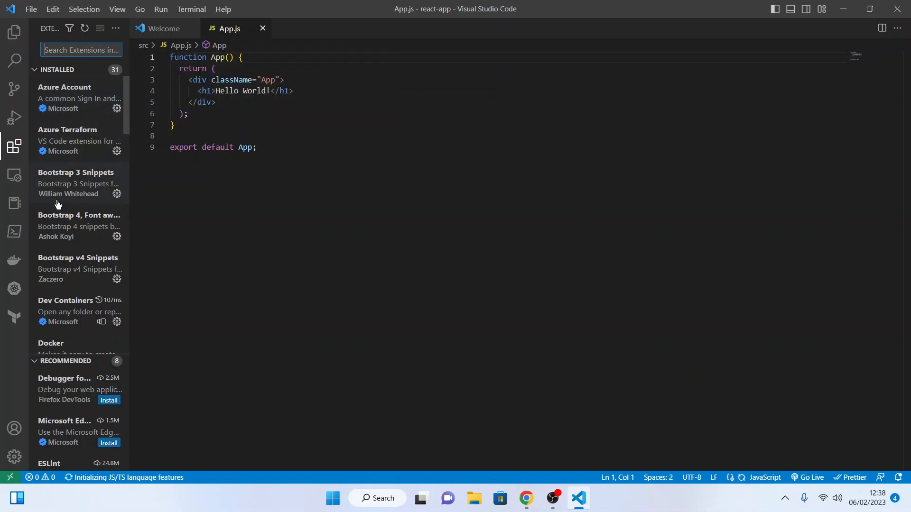
mouse_move(60, 222)
scroll(79, 244, "down", 3)
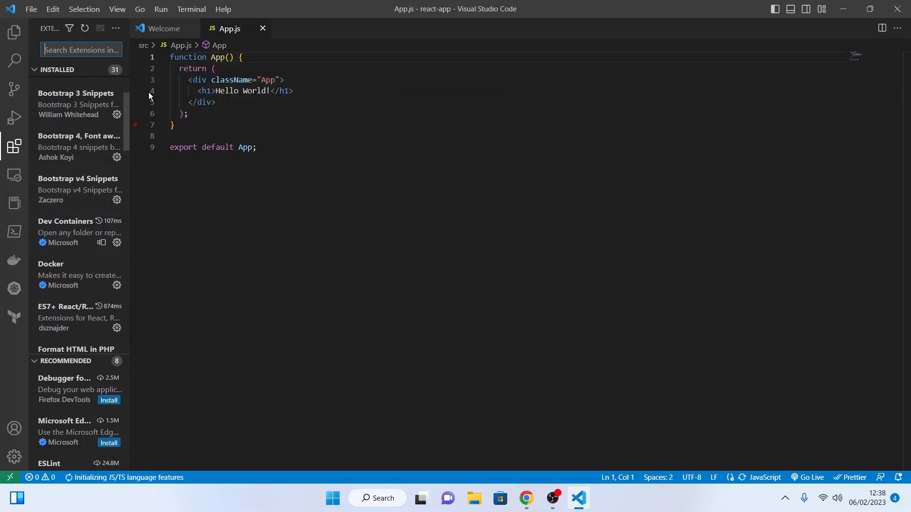
Step: View the details pages of the installed Docker and ES7+ React/Redux/React-Native snippets extensions
left_click(60, 272)
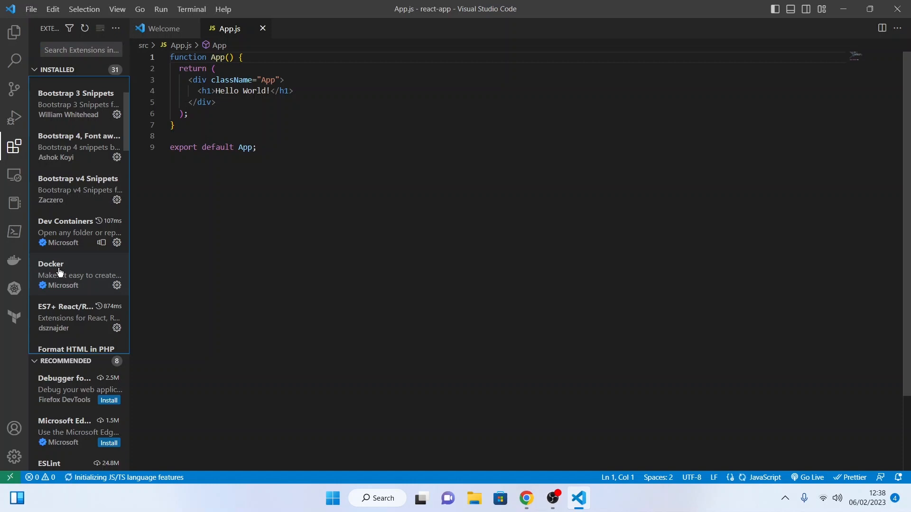
left_click(60, 272)
scroll(77, 251, "down", 2)
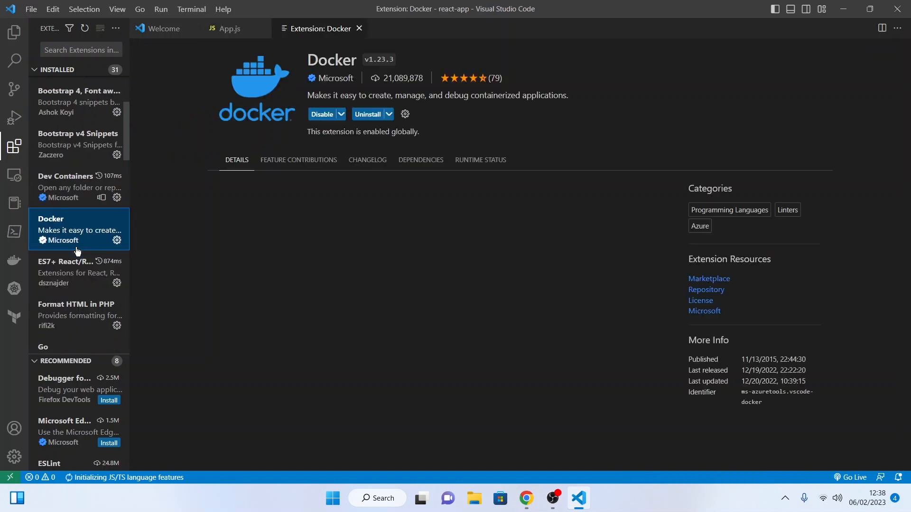
scroll(77, 252, "down", 2)
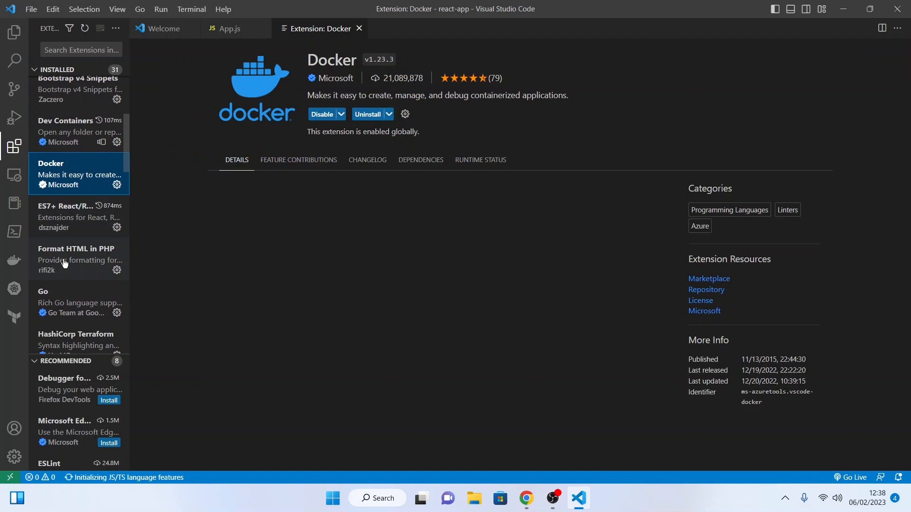
left_click(66, 214)
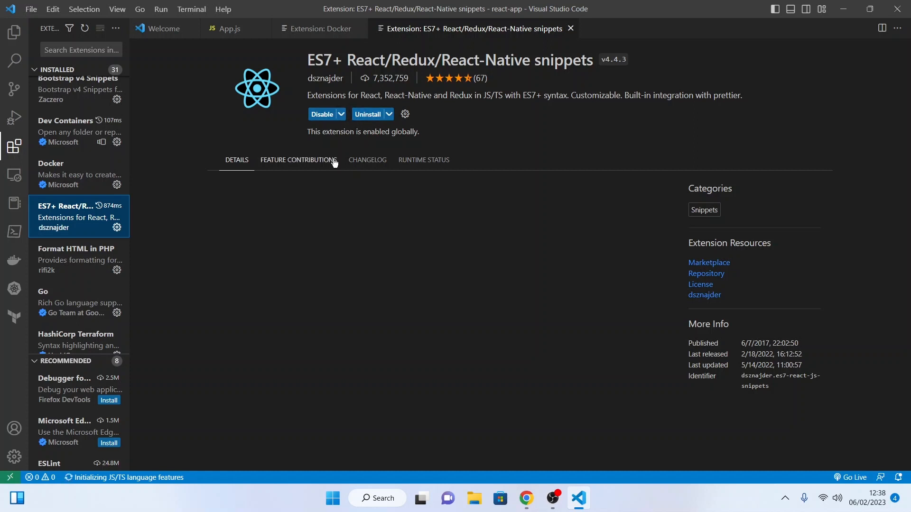
scroll(98, 239, "down", 4)
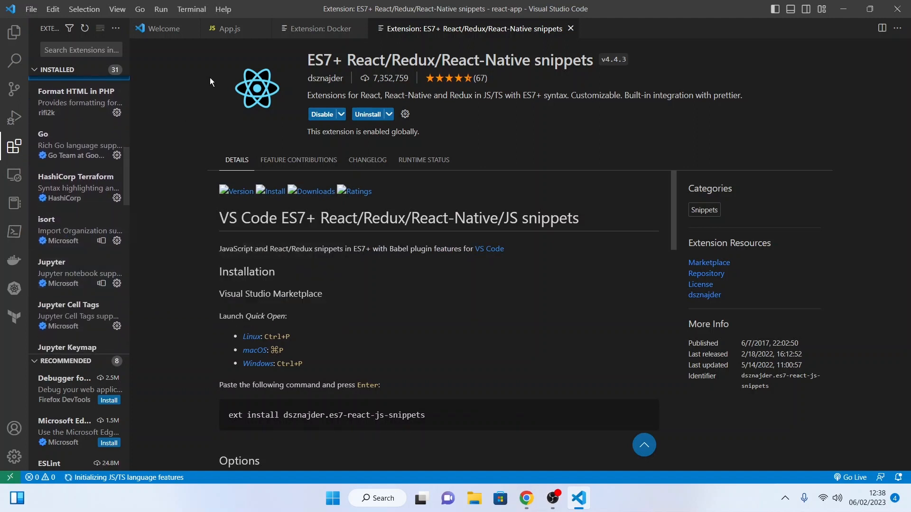
Step: Open a new terminal, start a Git Bash session in it and kill the PowerShell session
left_click(194, 9)
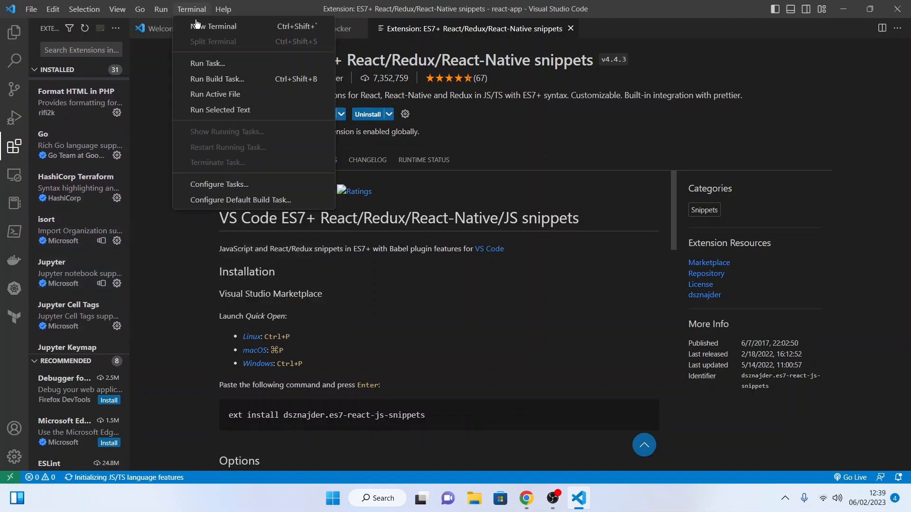
left_click(199, 27)
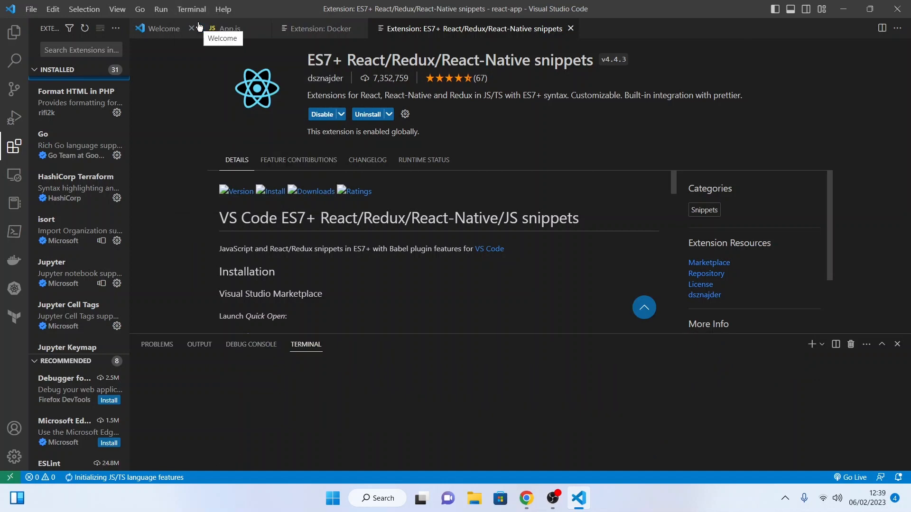
left_click(822, 345)
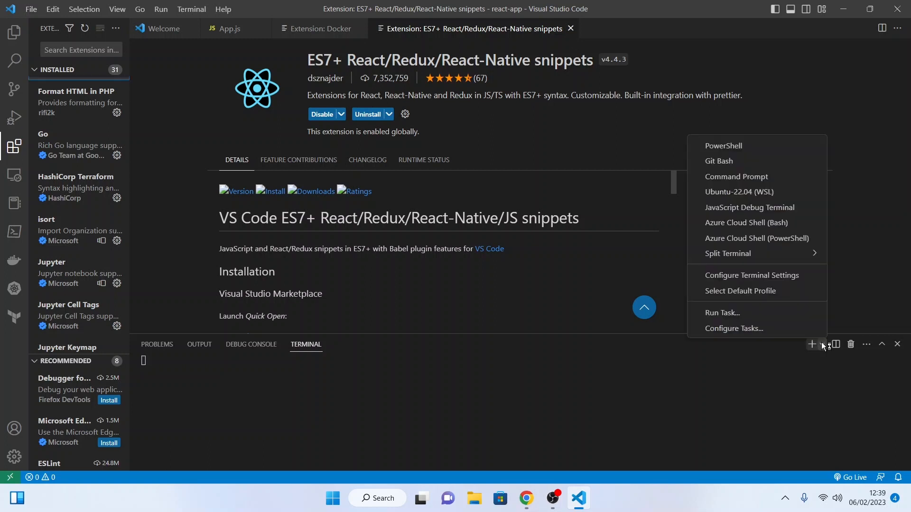
left_click(723, 162)
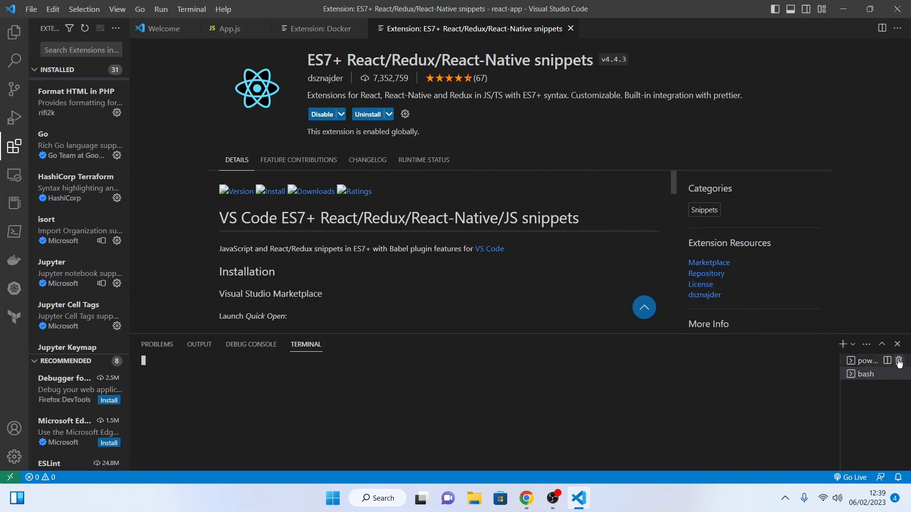
left_click(899, 361)
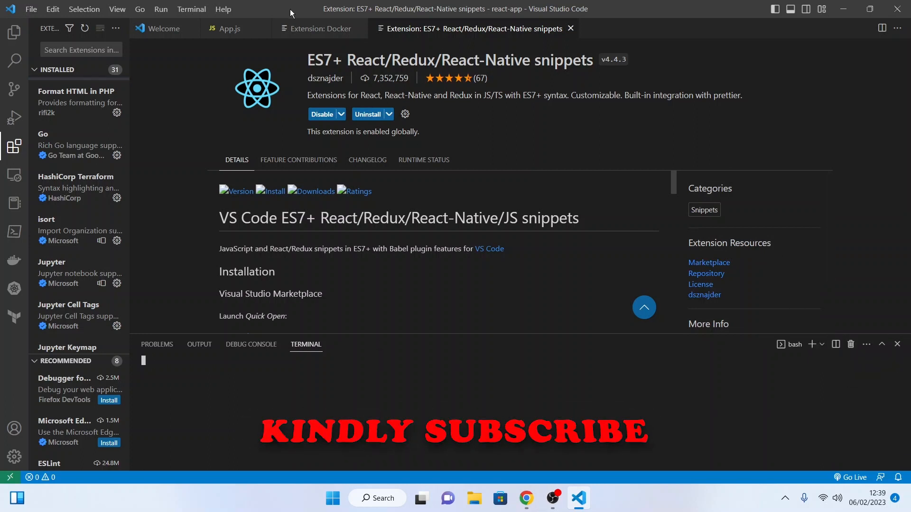
Step: Close the Docker and ES7+ React snippets extension pages and the Welcome page, keeping App.js open
left_click(360, 28)
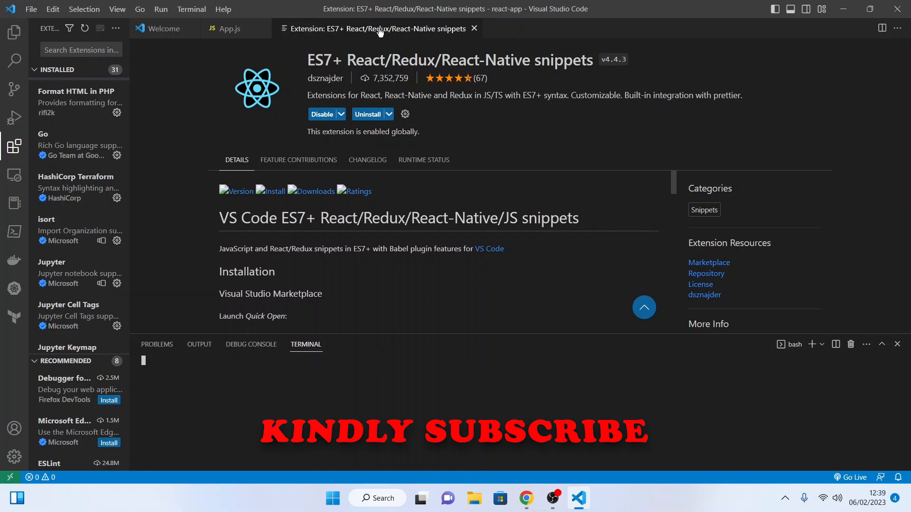
left_click(475, 29)
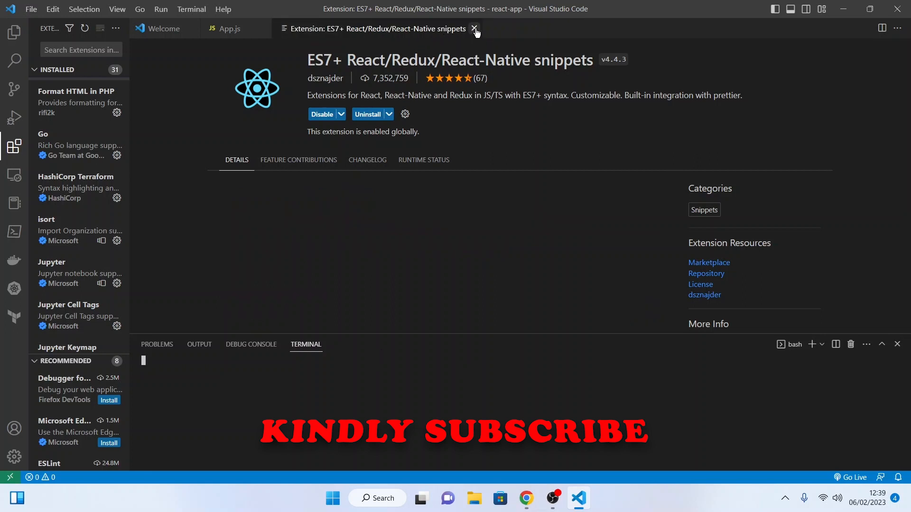
left_click(192, 30)
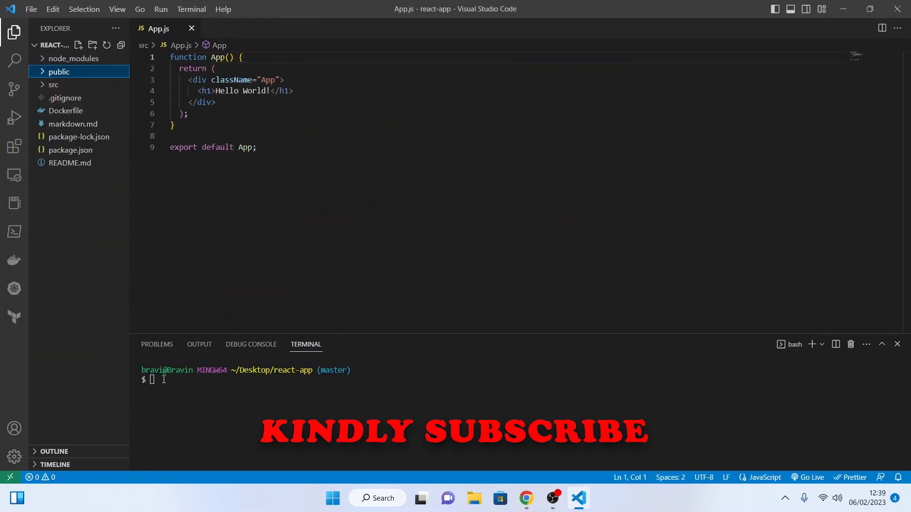
Step: Run npm start in the Git Bash terminal to launch the react-app development server
left_click(162, 382)
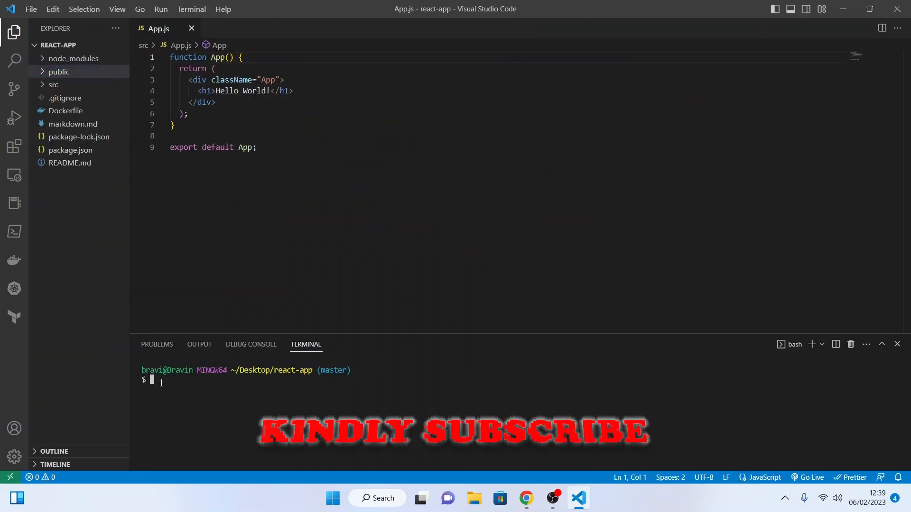
type("npm start")
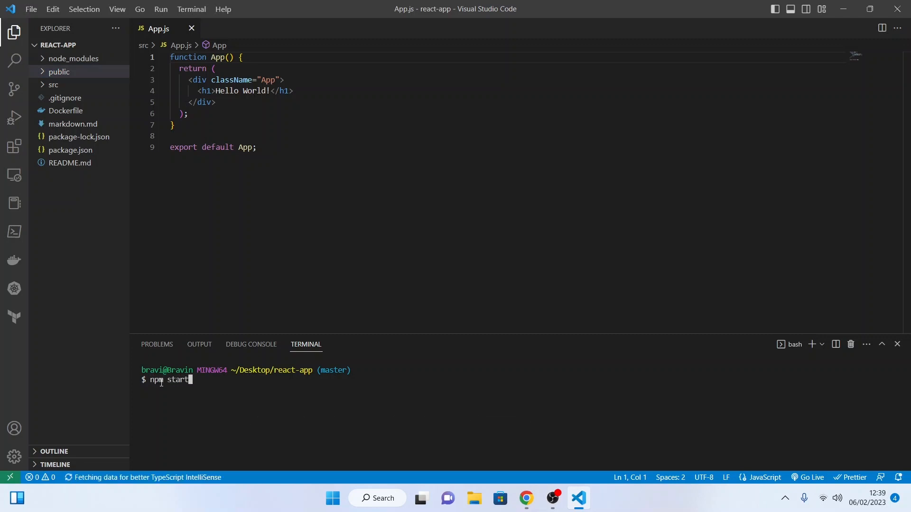
key("Return")
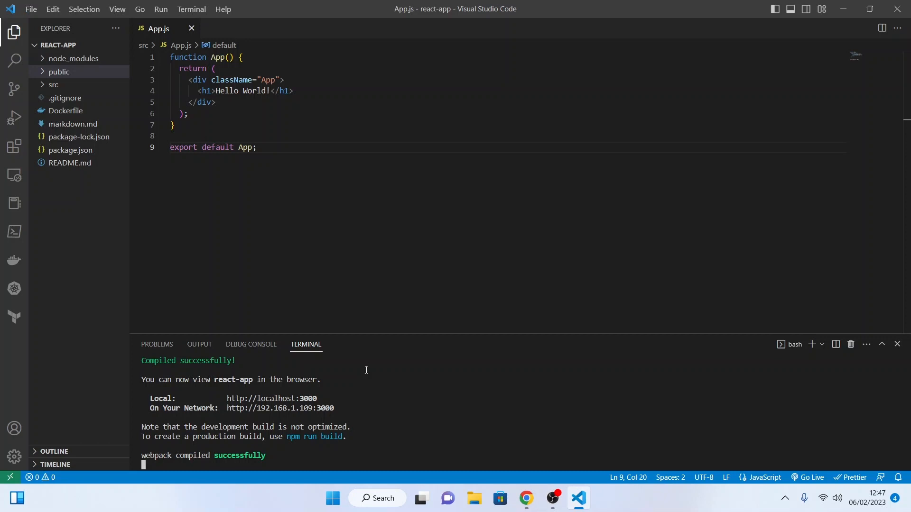
left_click(297, 401, "ctrl")
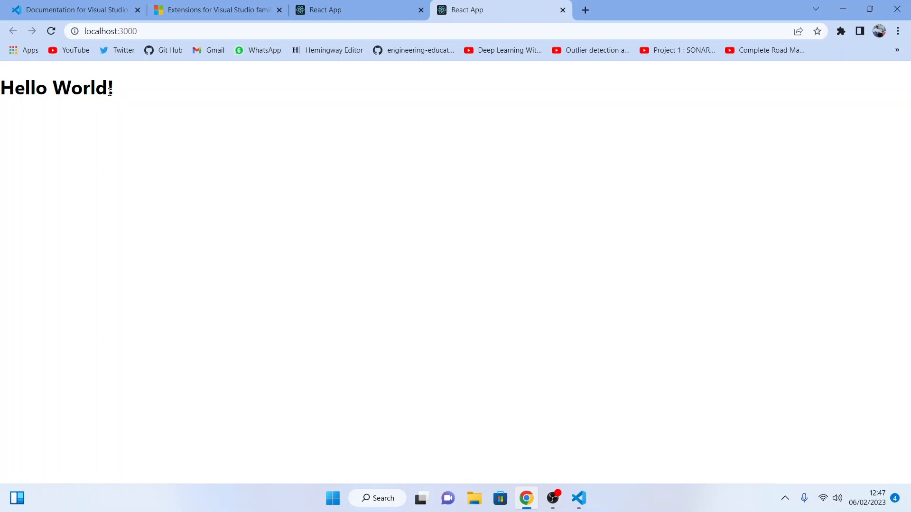
left_click_drag(110, 92, 3, 94)
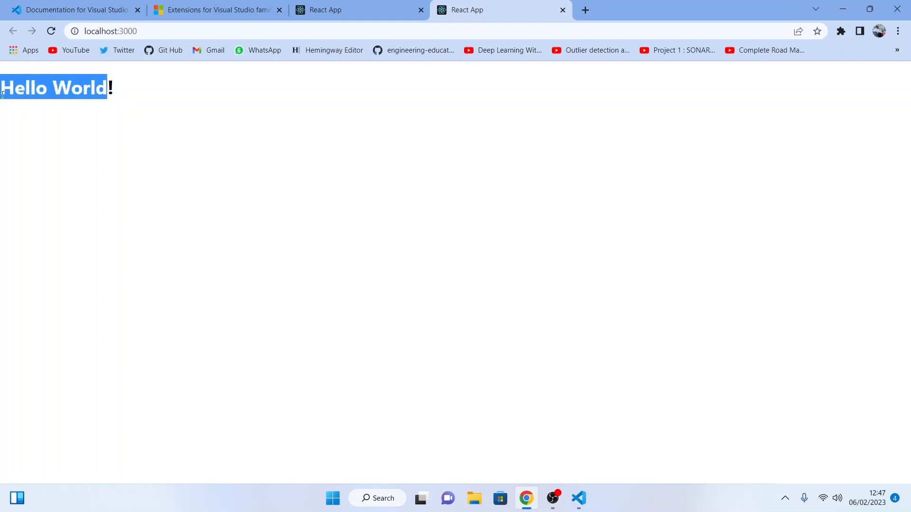
left_click(148, 113)
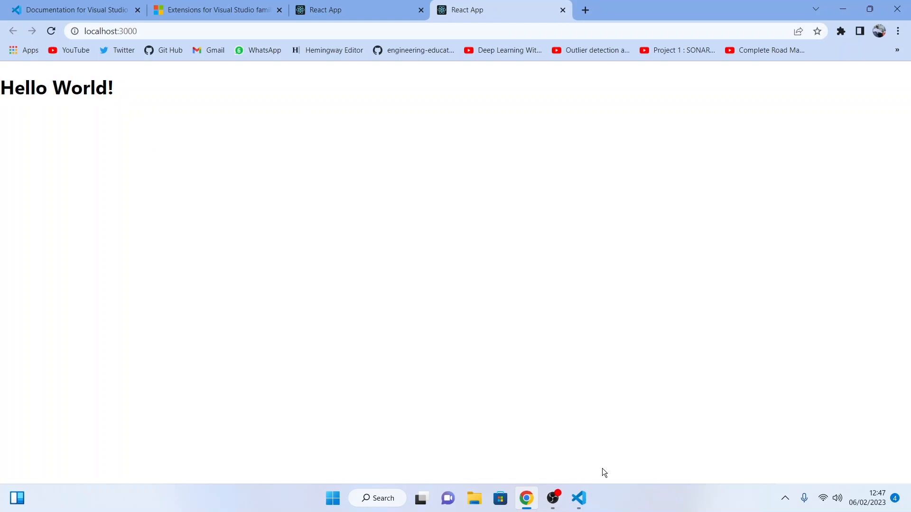
left_click(579, 498)
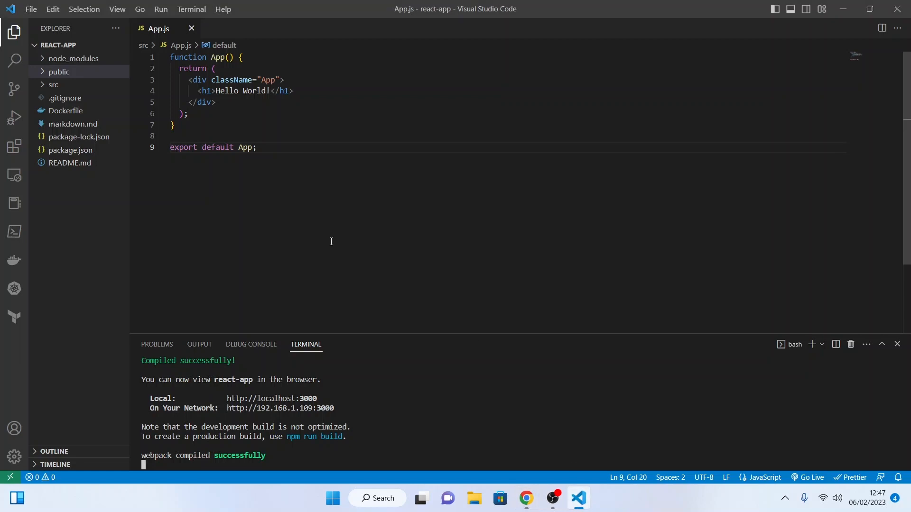